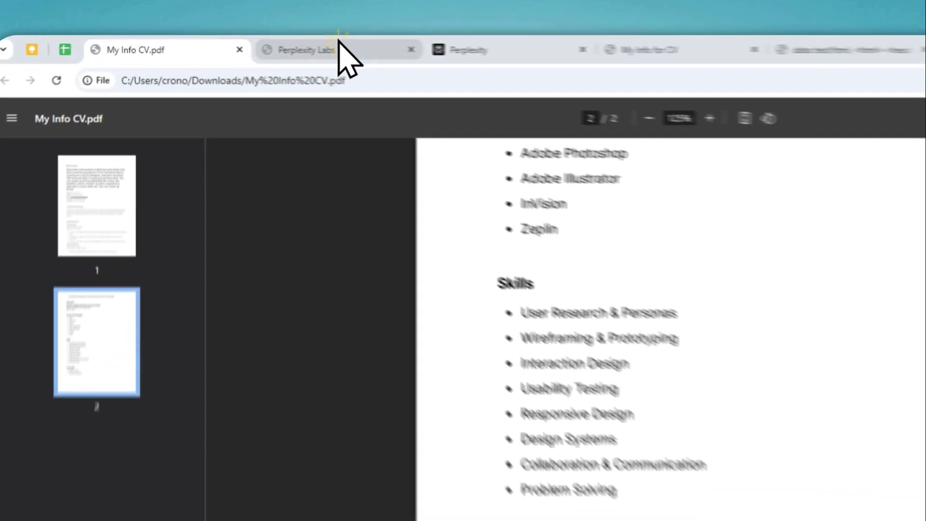
# - Show the whole page of the example UI UX CV.pdf in the Chrome PDF viewer
pyautogui.click(258, 44)
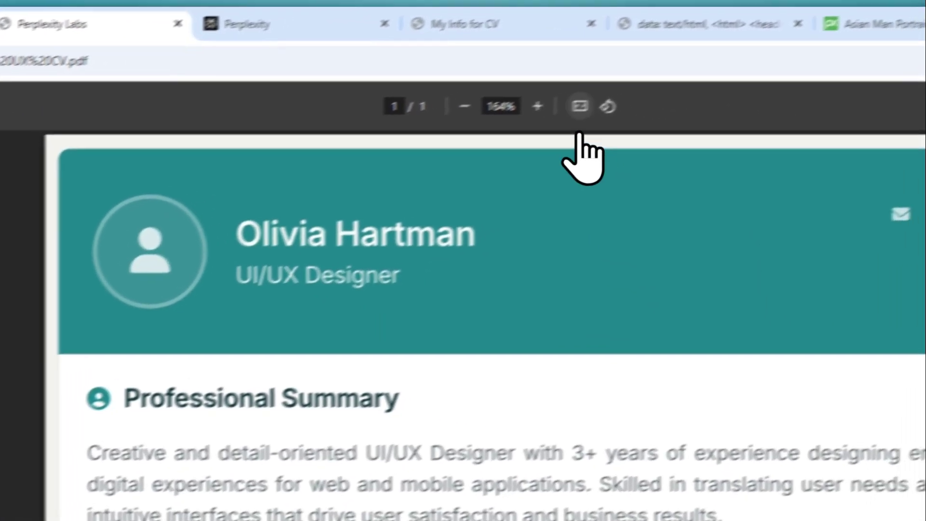
pyautogui.click(656, 101)
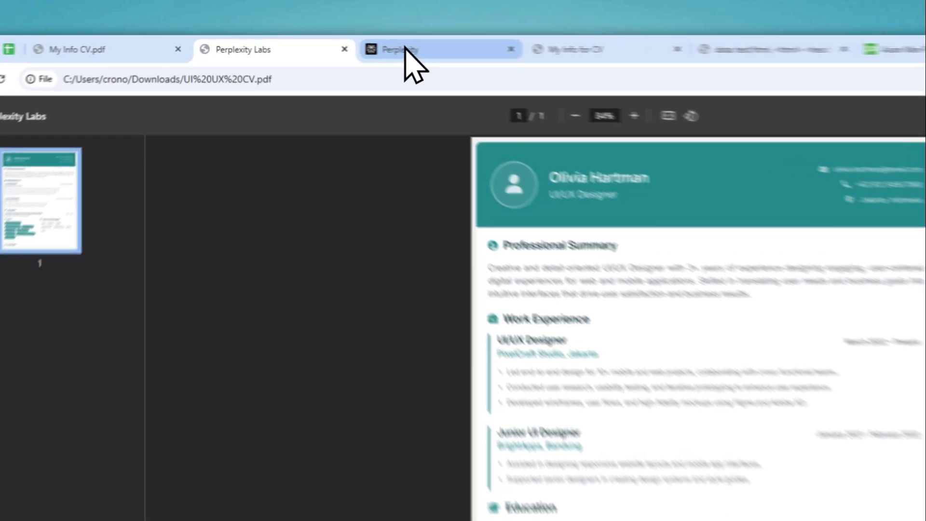
# - Go to the perplexity.ai home page with its empty Ask anything box
pyautogui.click(339, 44)
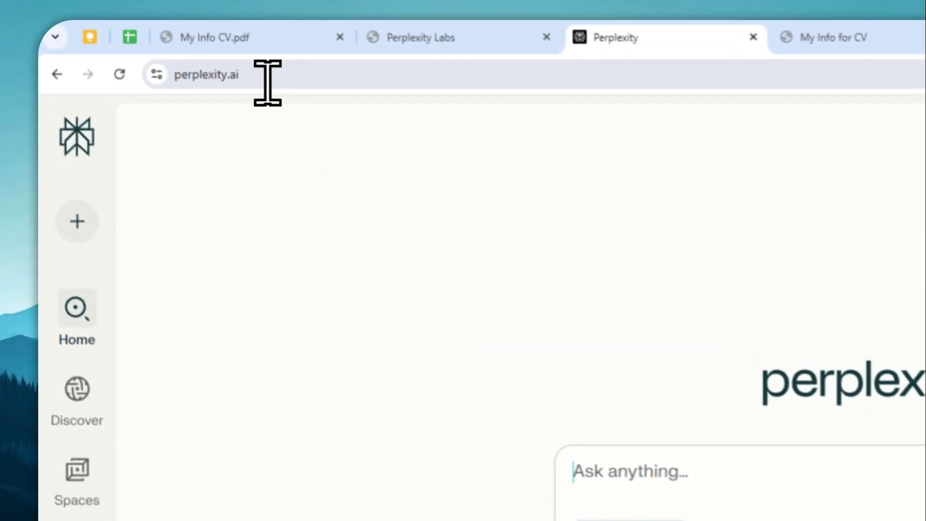
pyautogui.click(267, 81)
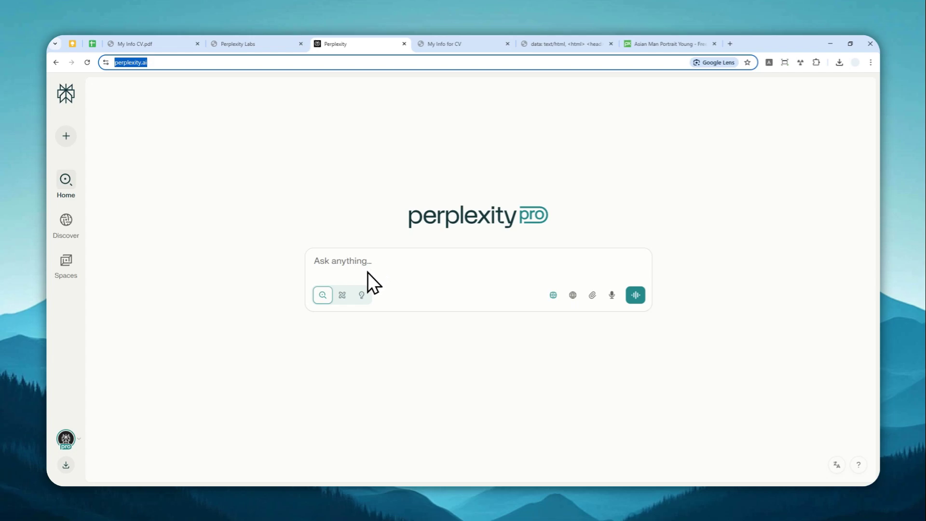
# - Read My Info for CV.pdf from the contact block down to the Languages section
pyautogui.click(437, 44)
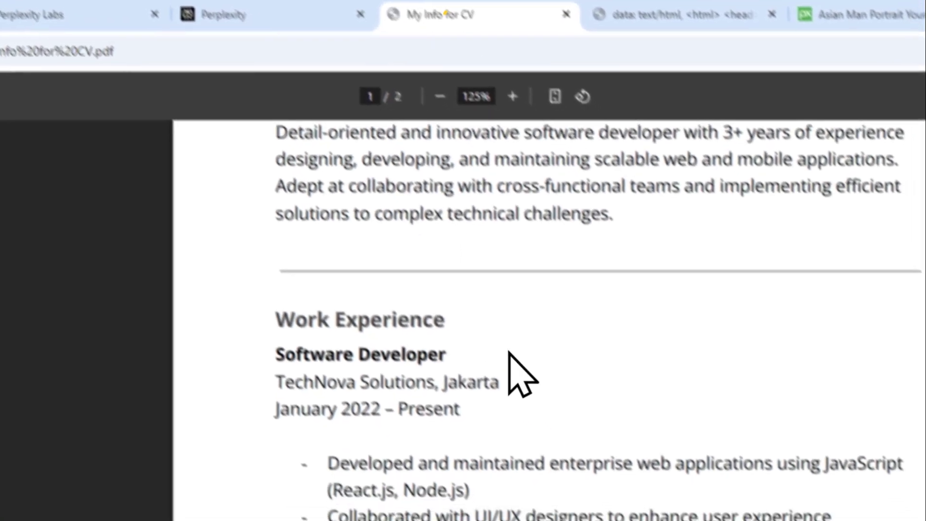
pyautogui.scroll(3, 509, 352)
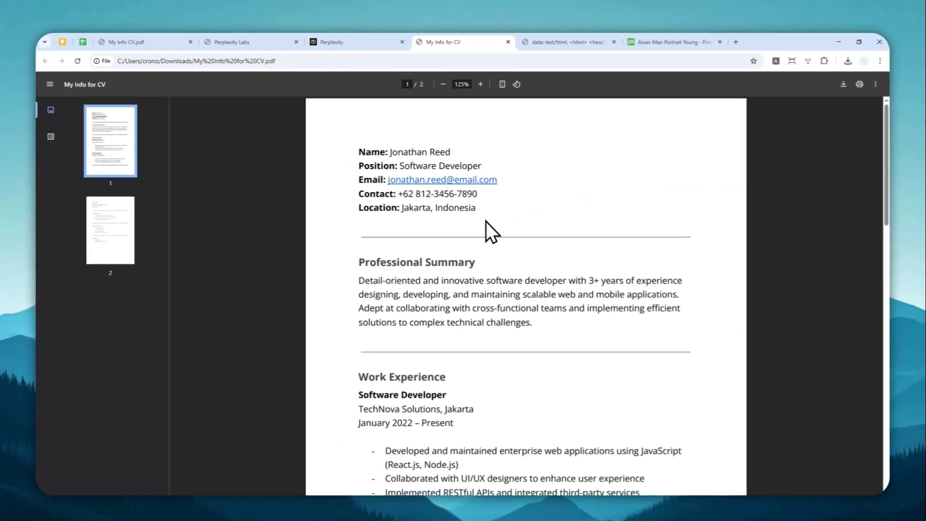
pyautogui.scroll(-3, 487, 200)
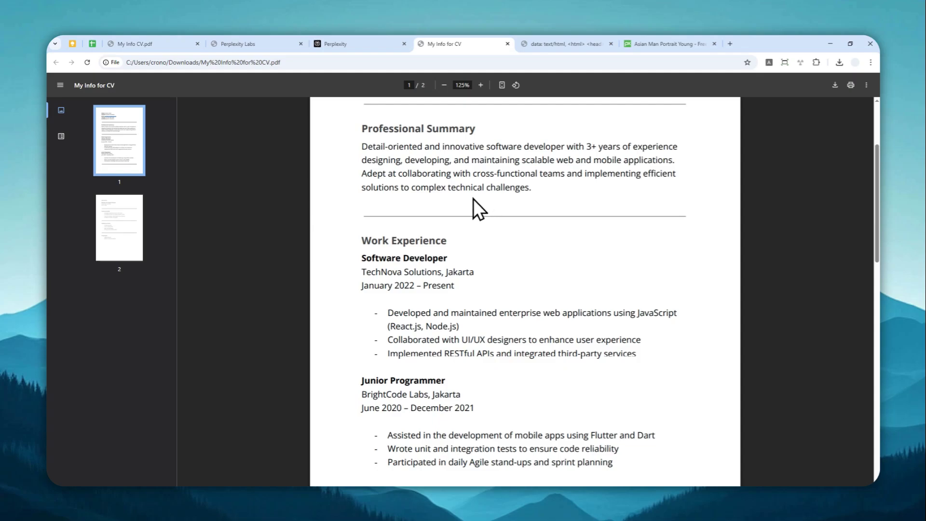
pyautogui.scroll(-3, 466, 207)
pyautogui.scroll(-3, 485, 235)
pyautogui.scroll(-3, 495, 239)
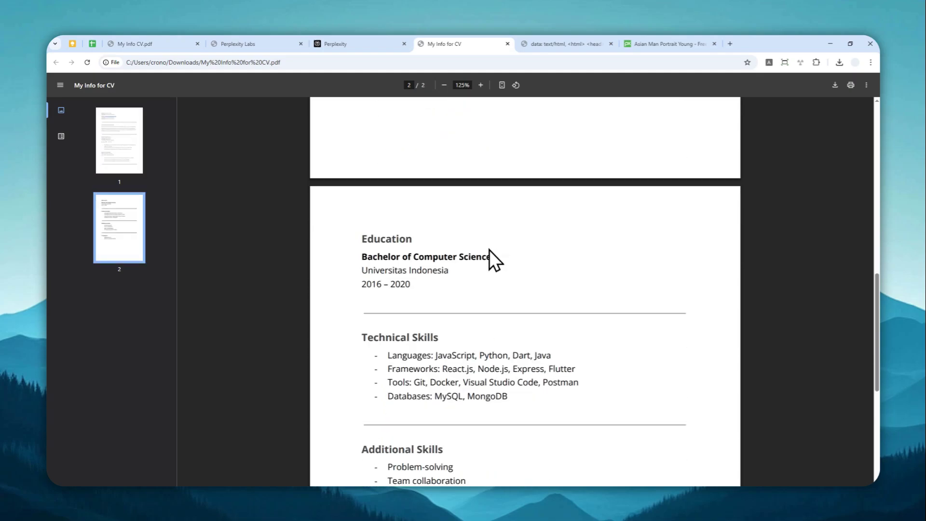
pyautogui.scroll(-3, 470, 227)
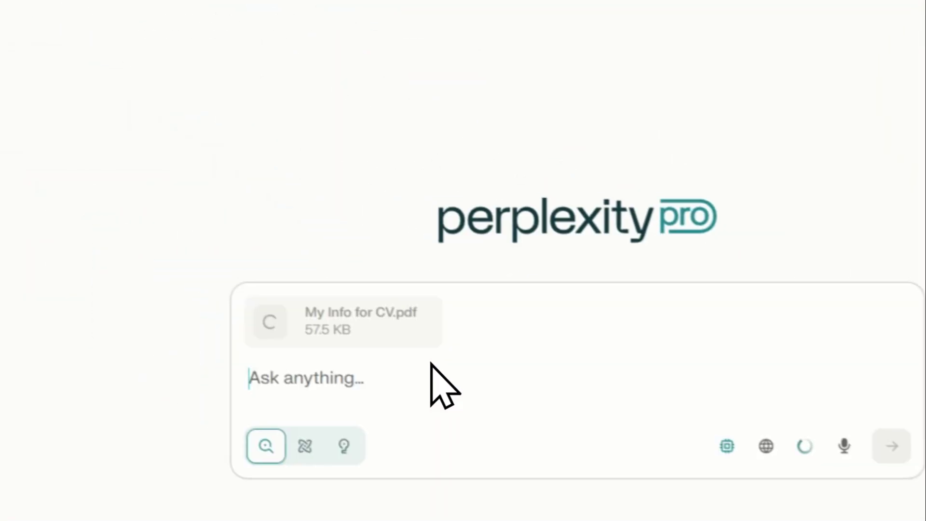
# - Copy the prepared one-page Letter-size web CV request and paste it into the Perplexity prompt
pyautogui.click(609, 32)
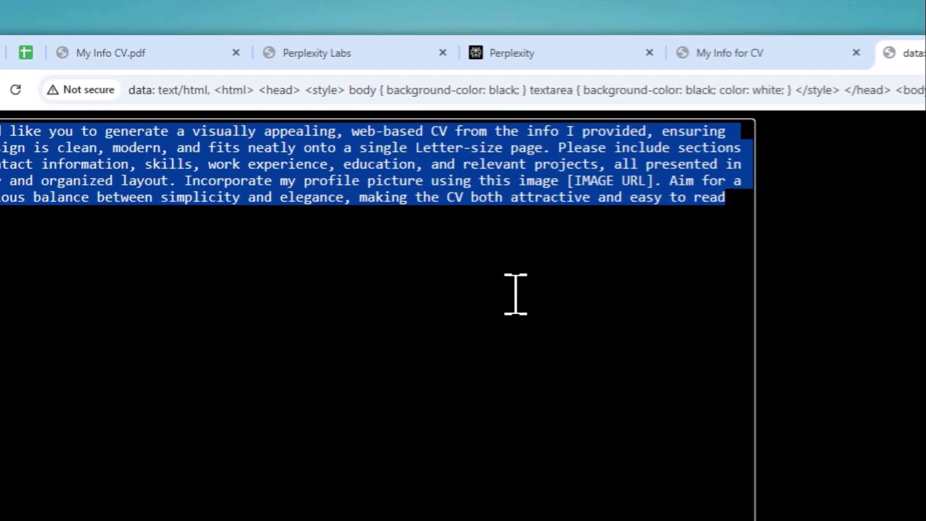
pyautogui.rightClick(279, 155)
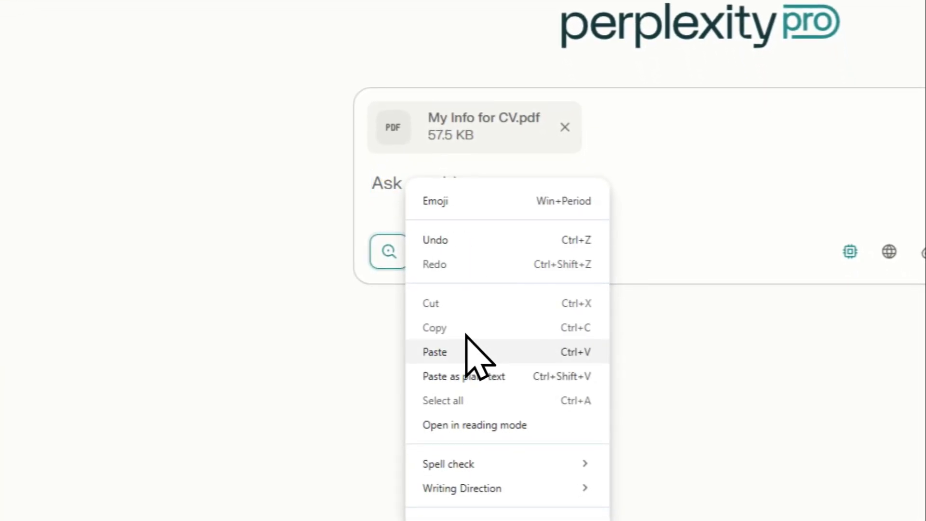
pyautogui.click(461, 351)
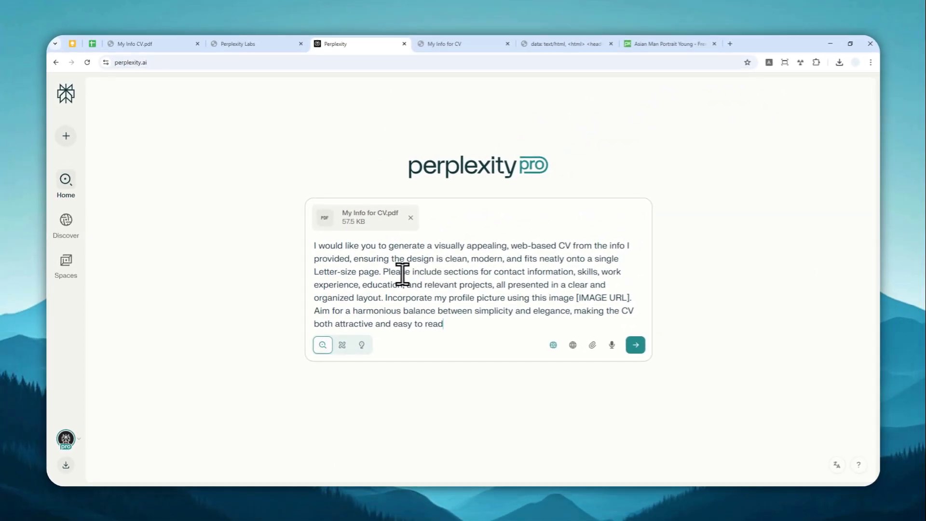
pyautogui.click(341, 274)
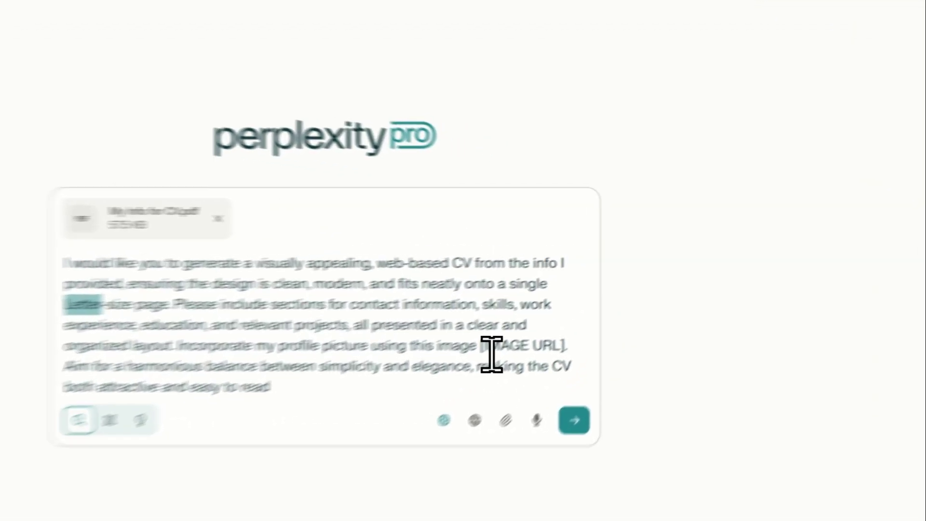
# - Select the words IMAGE URL inside the prompt's brackets
pyautogui.moveTo(488, 352); pyautogui.dragTo(564, 352)
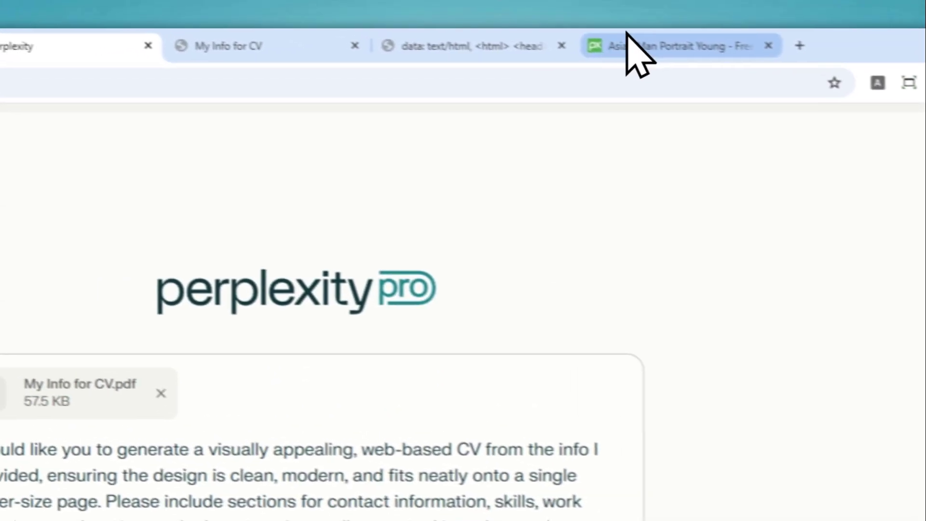
# - Copy the image address of the young man's portrait photo on Pixabay
pyautogui.click(631, 50)
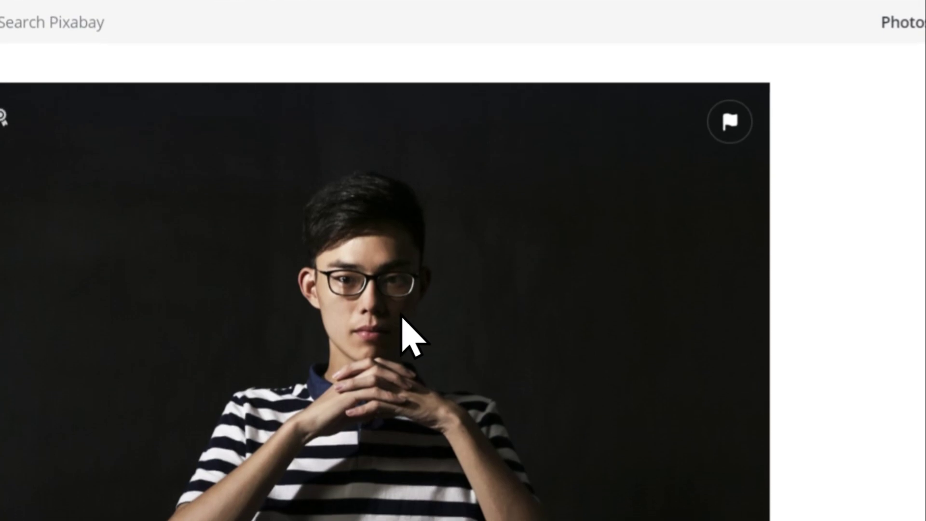
pyautogui.rightClick(67, 418)
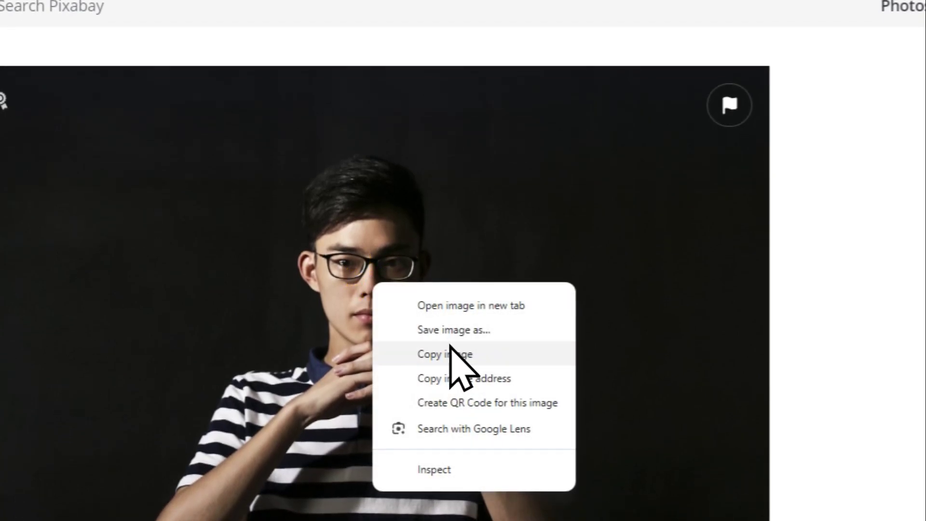
pyautogui.click(491, 378)
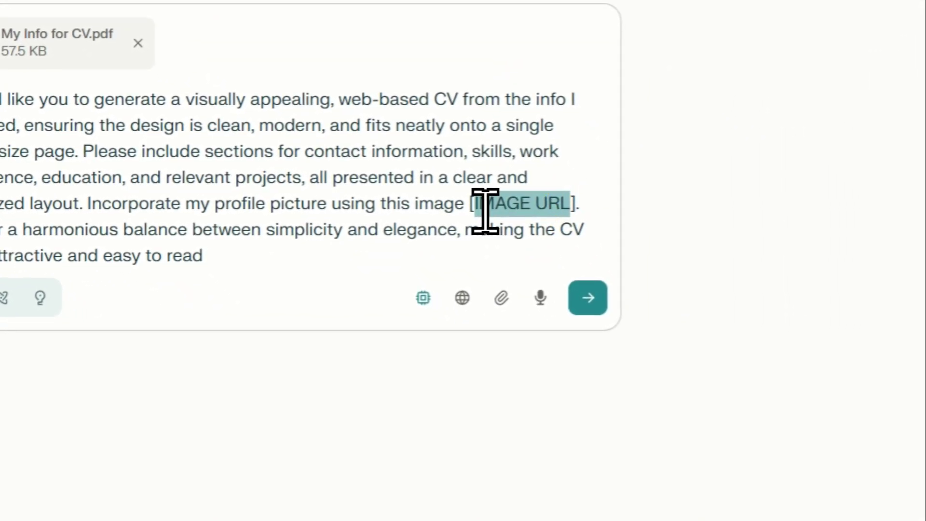
# - Replace the IMAGE URL placeholder with the Pixabay link ending asian-man-1468032_1280.jpg
pyautogui.press('BackSpace')
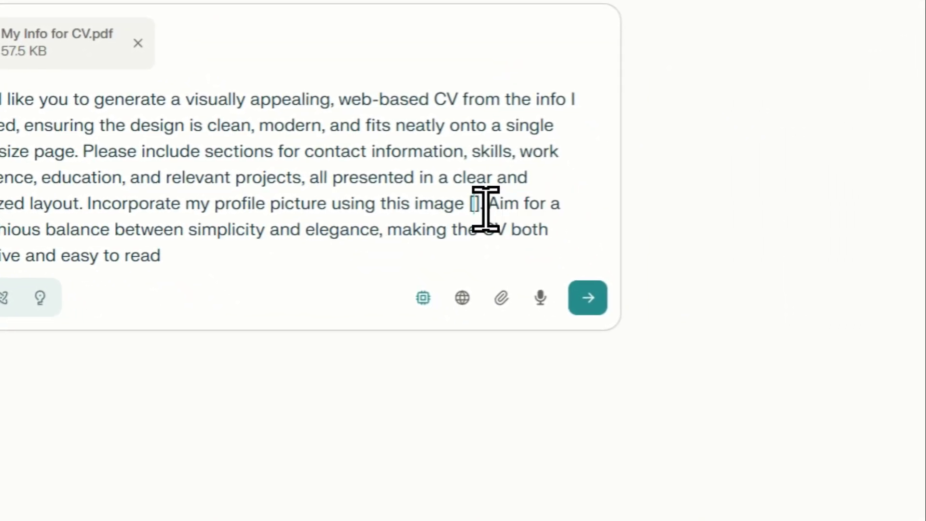
pyautogui.rightClick(472, 197)
pyautogui.click(528, 372)
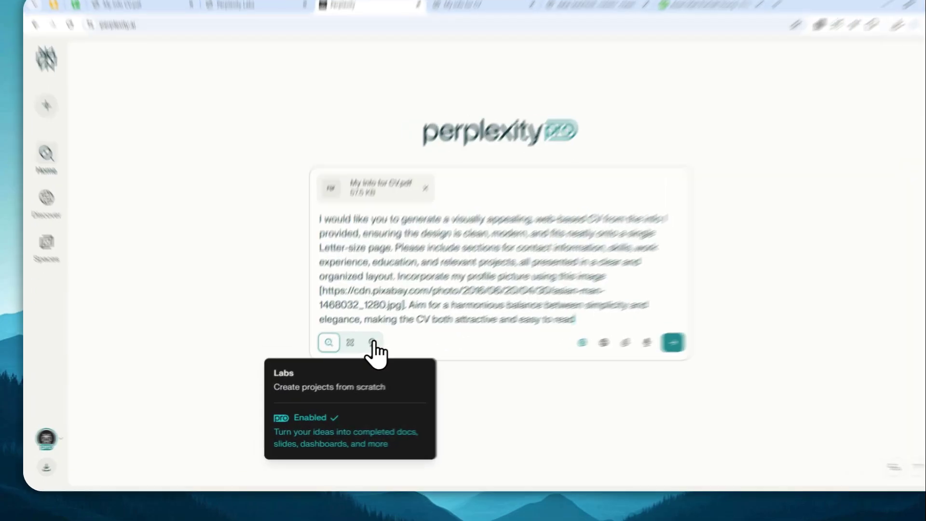
# - Send the CV request in Labs mode after checking which search sources are enabled
pyautogui.click(361, 351)
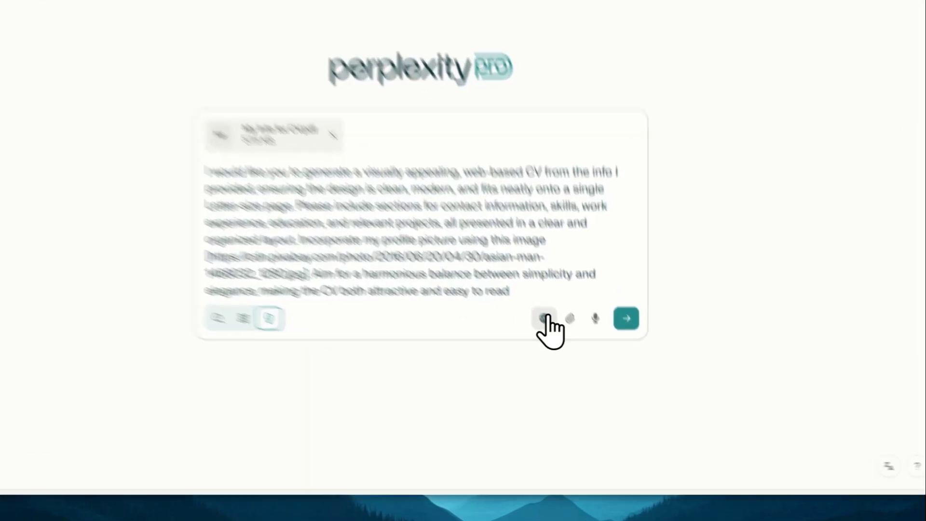
pyautogui.click(573, 351)
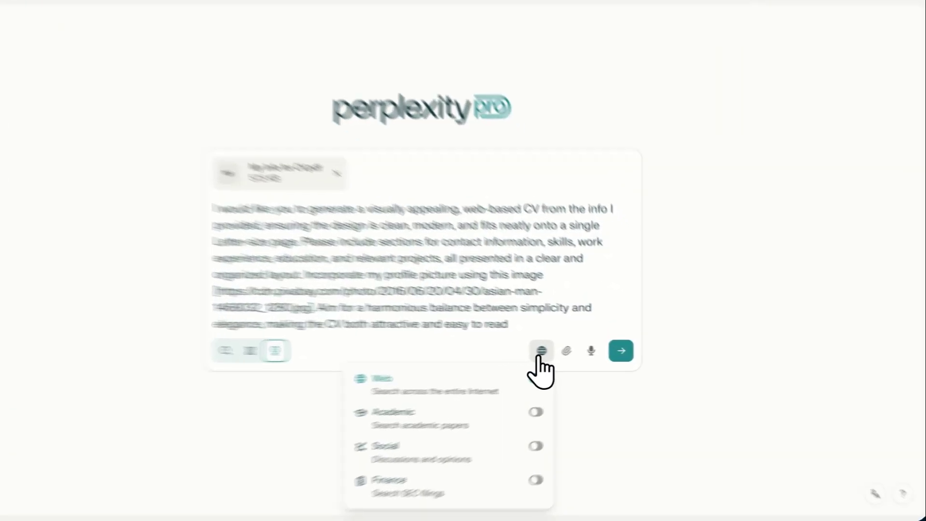
pyautogui.click(573, 352)
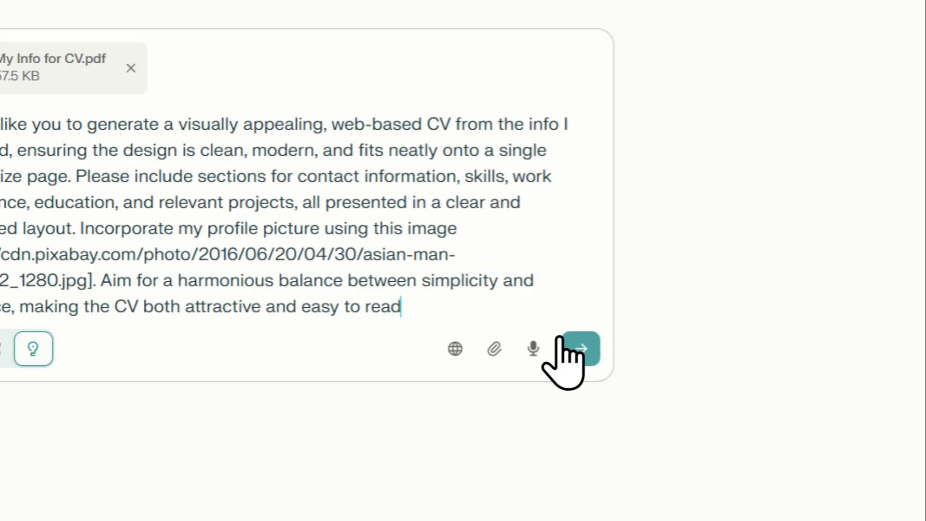
pyautogui.click(581, 359)
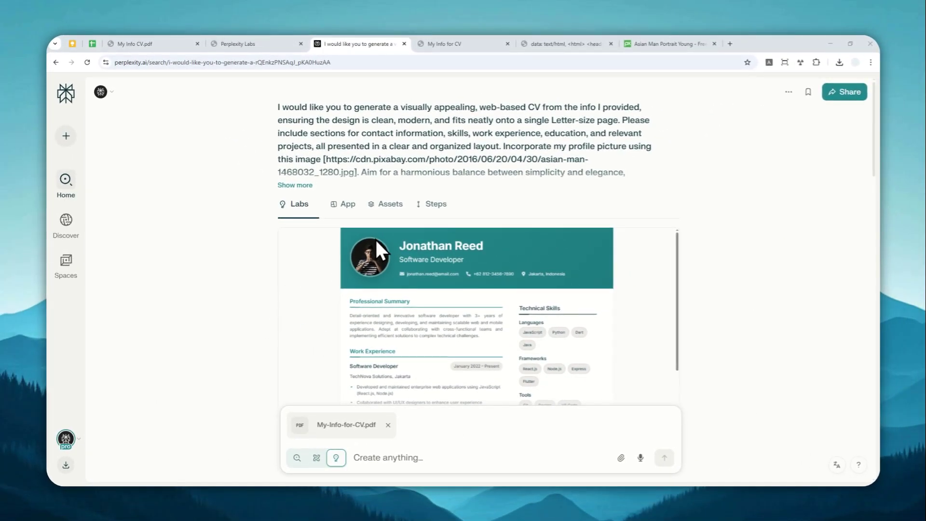
# - Scroll through the standalone CV page down to Education, Additional Skills and Languages
pyautogui.scroll(-2, 374, 239)
pyautogui.scroll(-3, 215, 244)
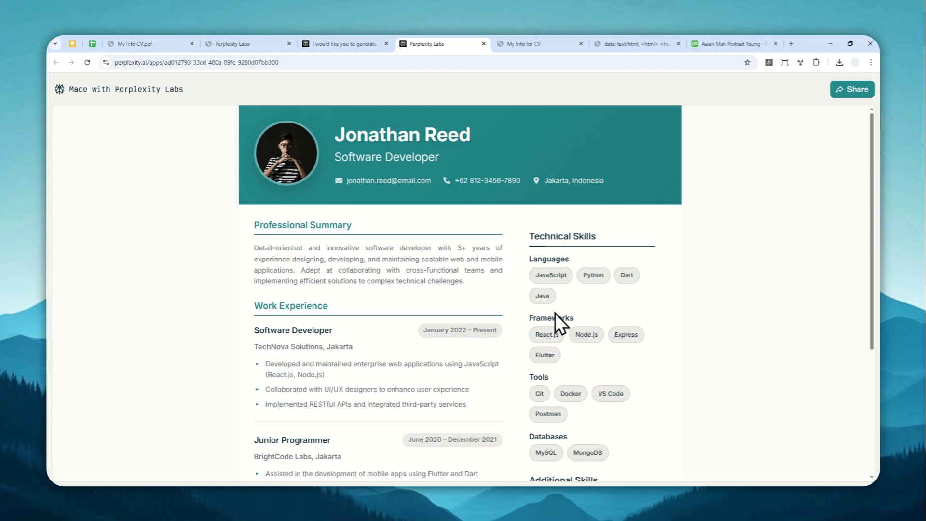
pyautogui.scroll(-2, 569, 319)
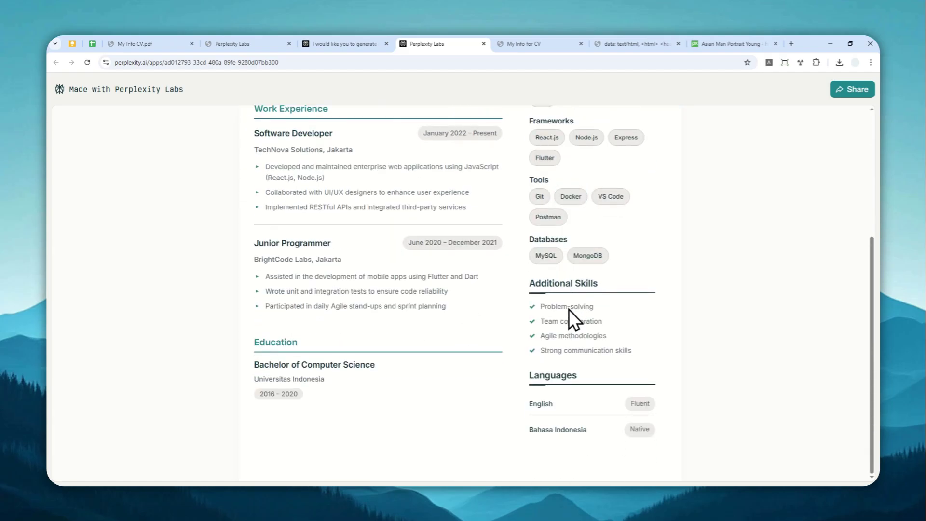
pyautogui.scroll(4, 265, 349)
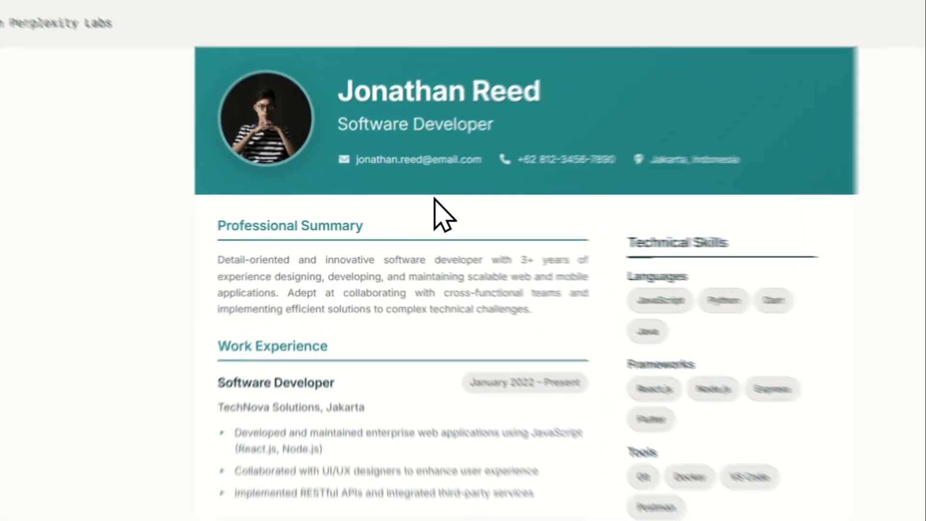
pyautogui.rightClick(408, 203)
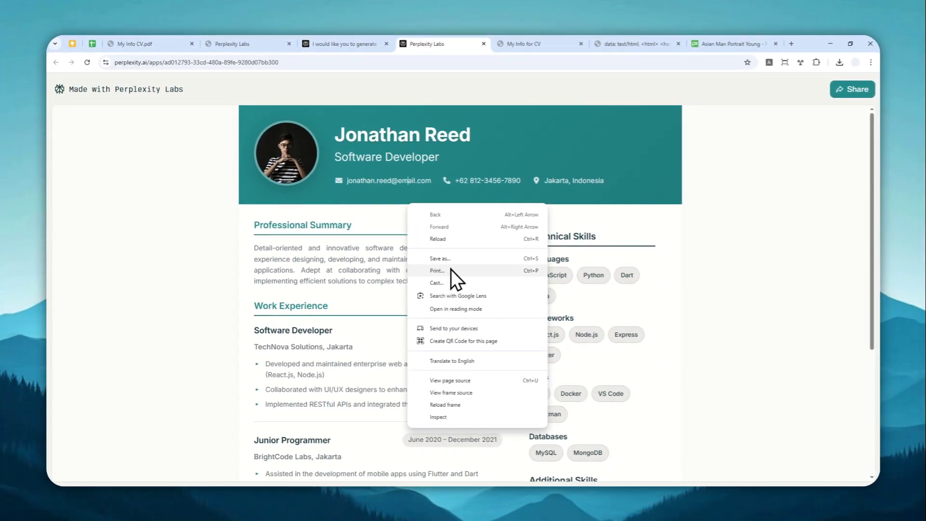
pyautogui.click(451, 269)
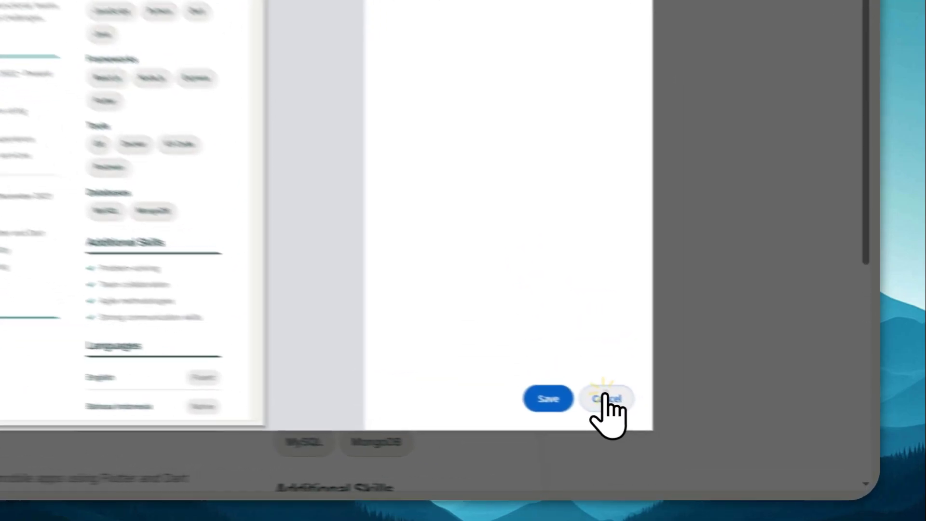
pyautogui.click(718, 428)
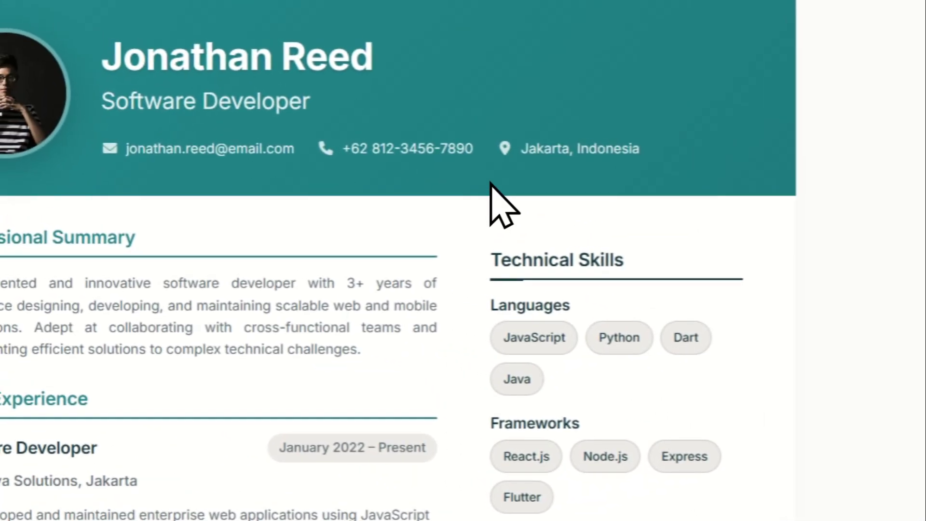
# - Delete the 'Made with Perplexity Labs' bar element using DevTools, then close DevTools
pyautogui.rightClick(461, 176)
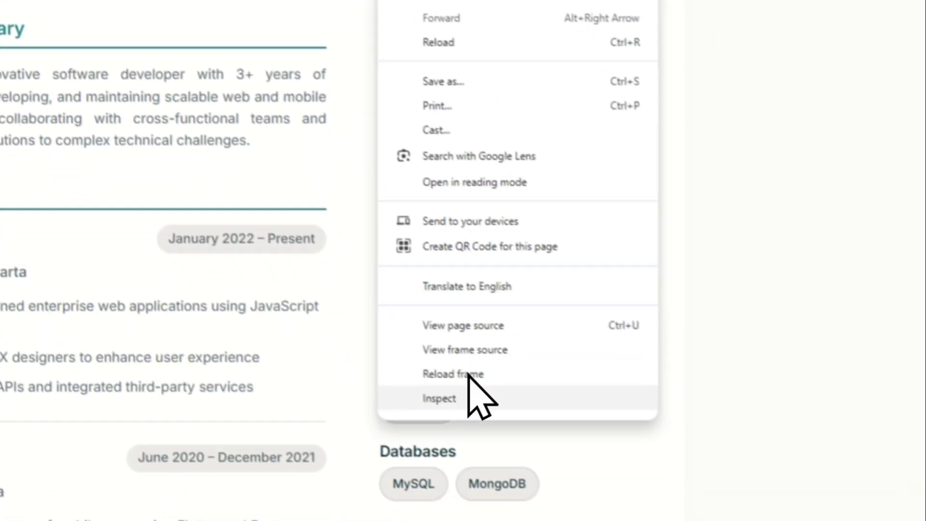
pyautogui.click(460, 378)
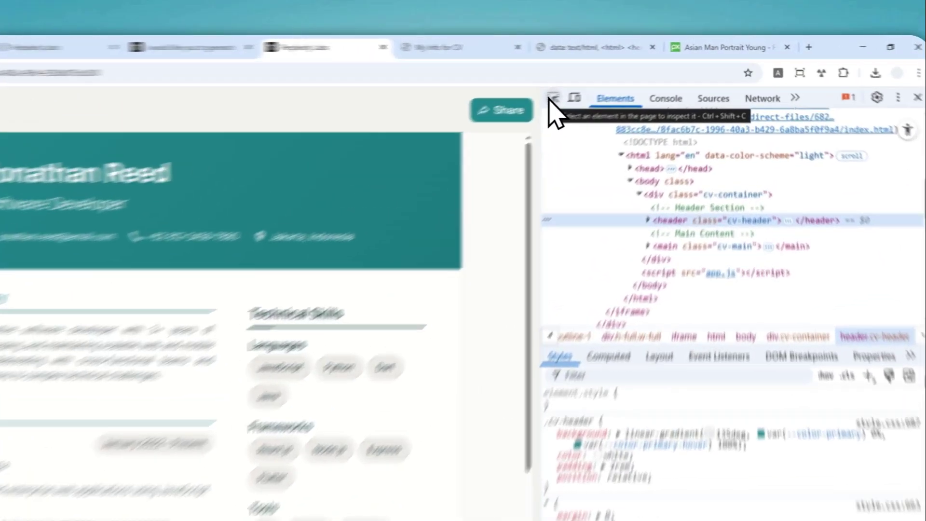
pyautogui.click(604, 80)
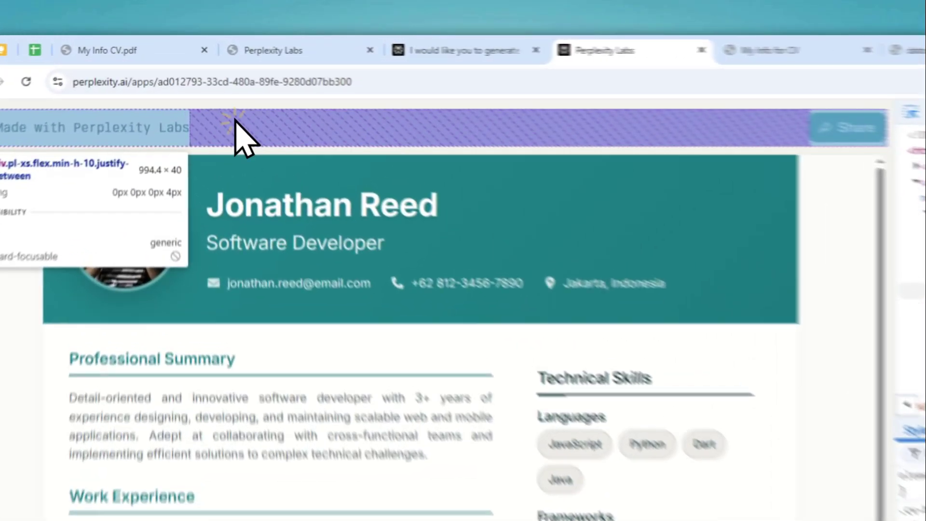
pyautogui.click(211, 87)
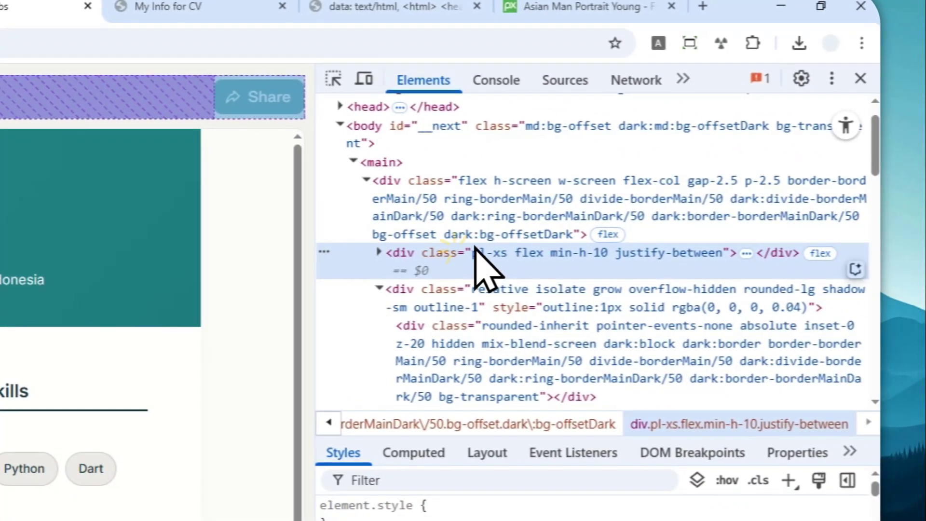
pyautogui.rightClick(459, 247)
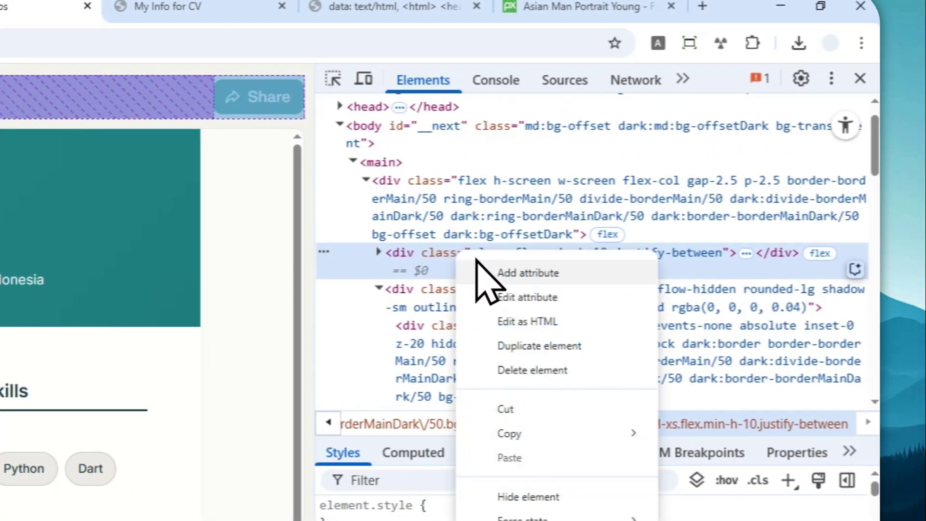
pyautogui.click(533, 366)
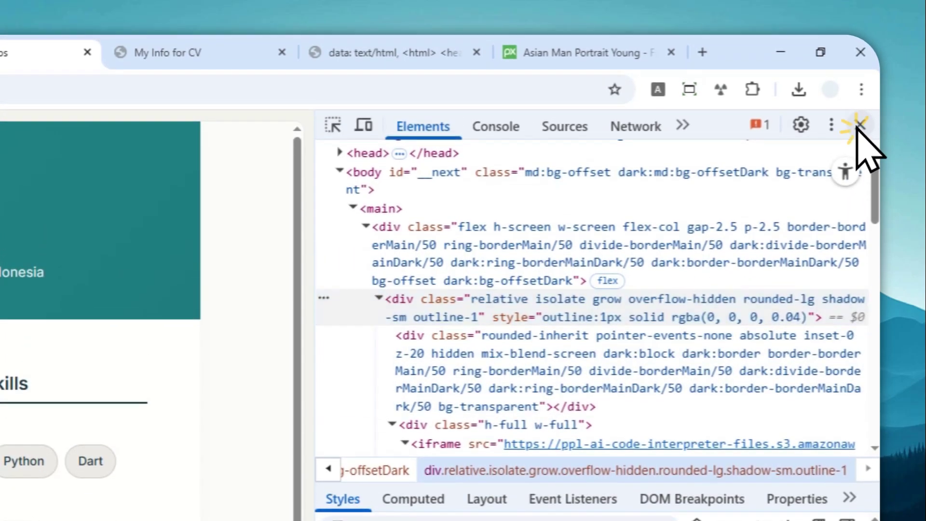
pyautogui.click(859, 78)
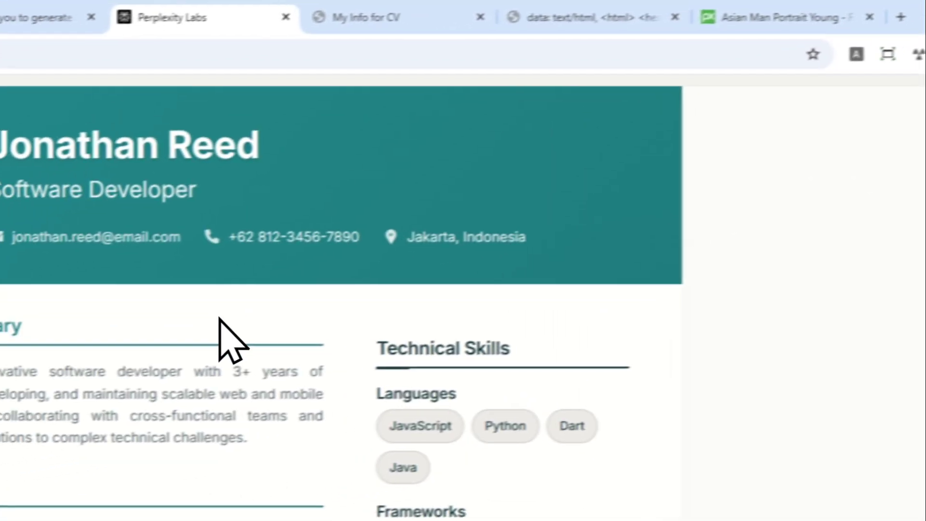
# - Print the CV page with the destination set to Save as PDF
pyautogui.rightClick(6, 352)
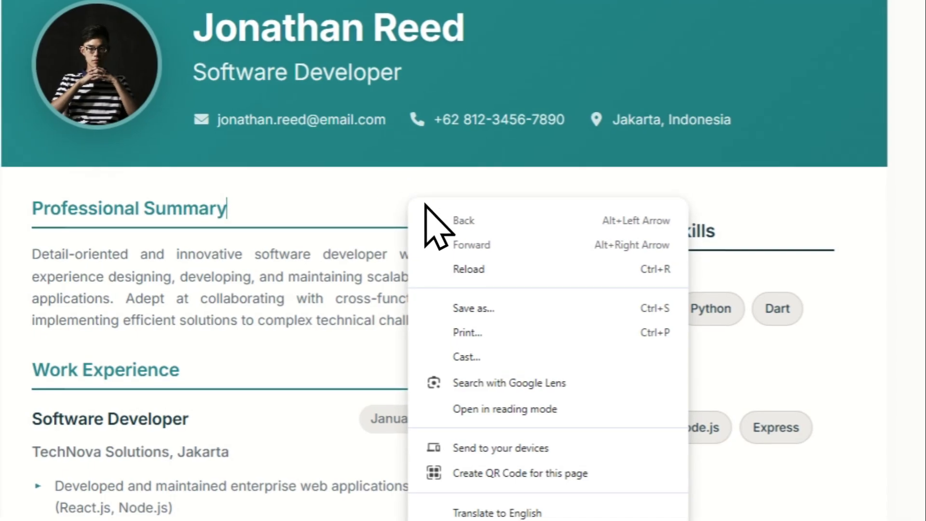
pyautogui.click(516, 321)
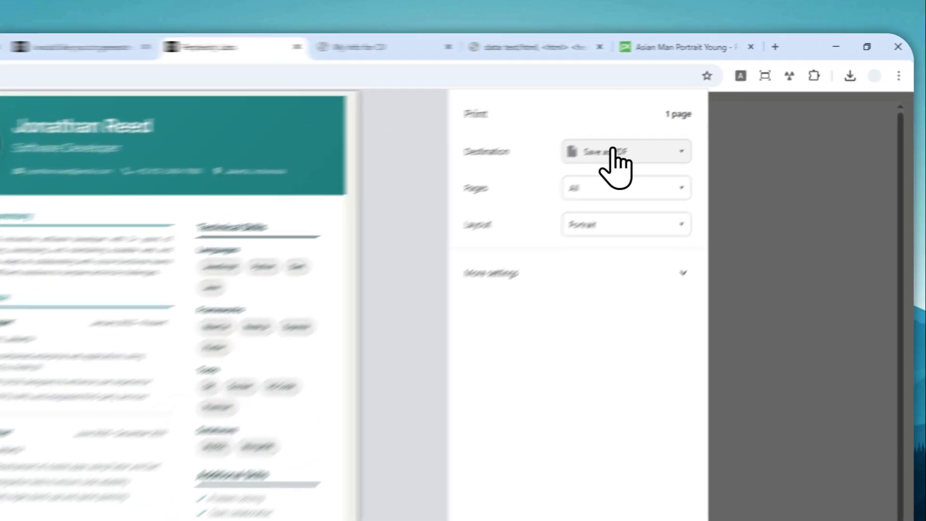
pyautogui.click(686, 111)
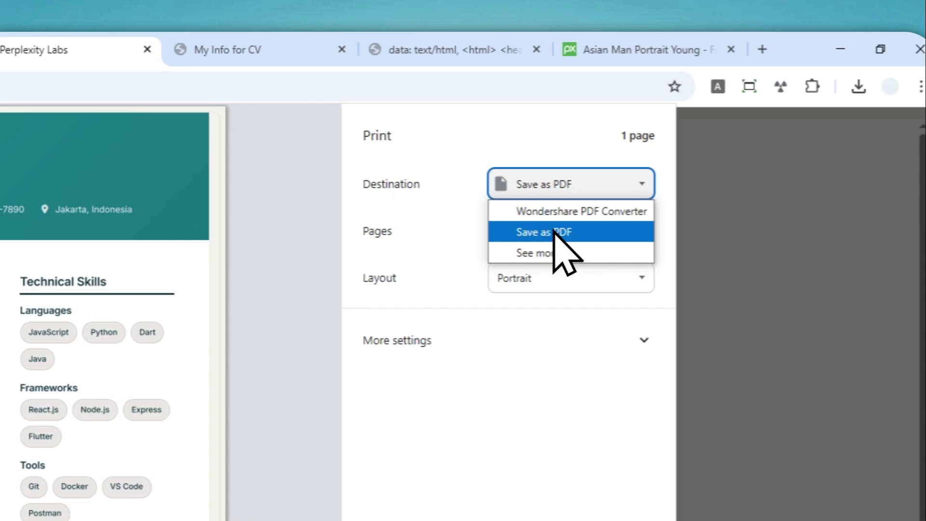
pyautogui.click(554, 232)
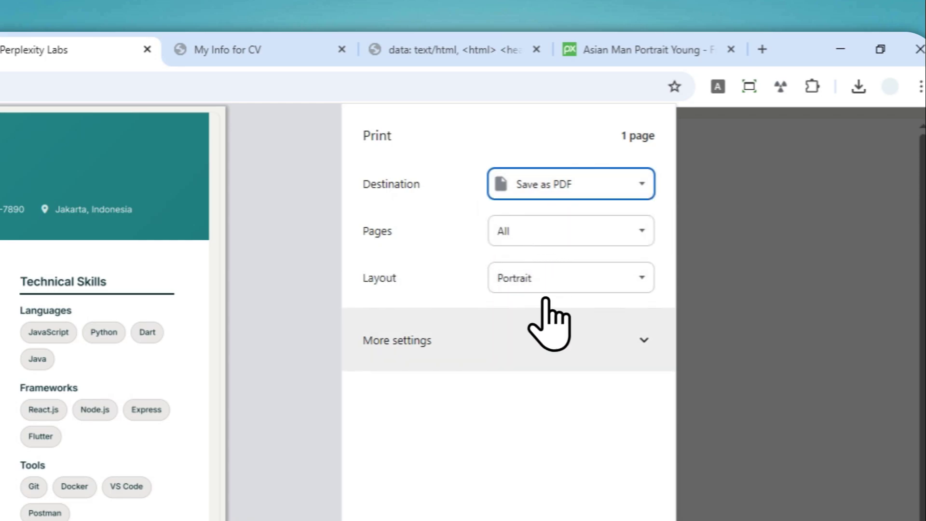
pyautogui.click(456, 344)
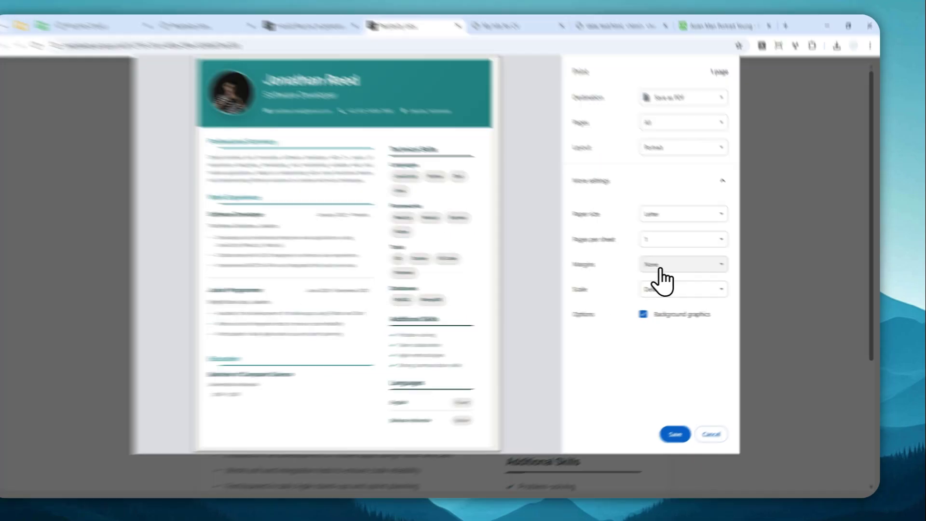
# - Set margins to None, keep scale at Default, and save the PDF
pyautogui.click(675, 269)
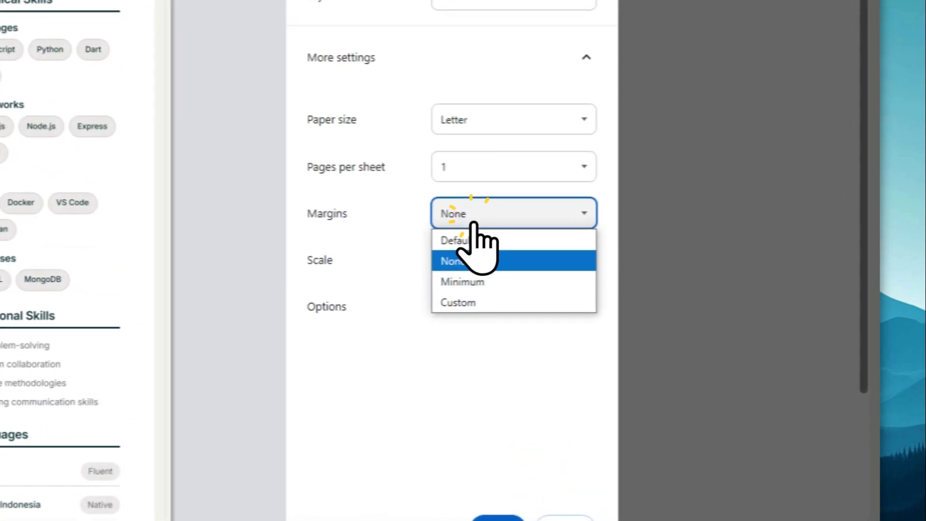
pyautogui.click(476, 281)
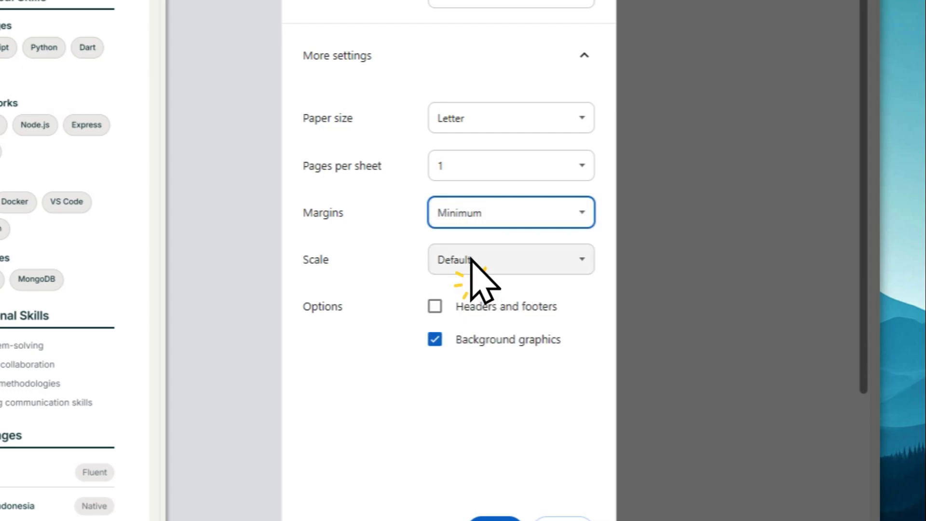
pyautogui.click(484, 215)
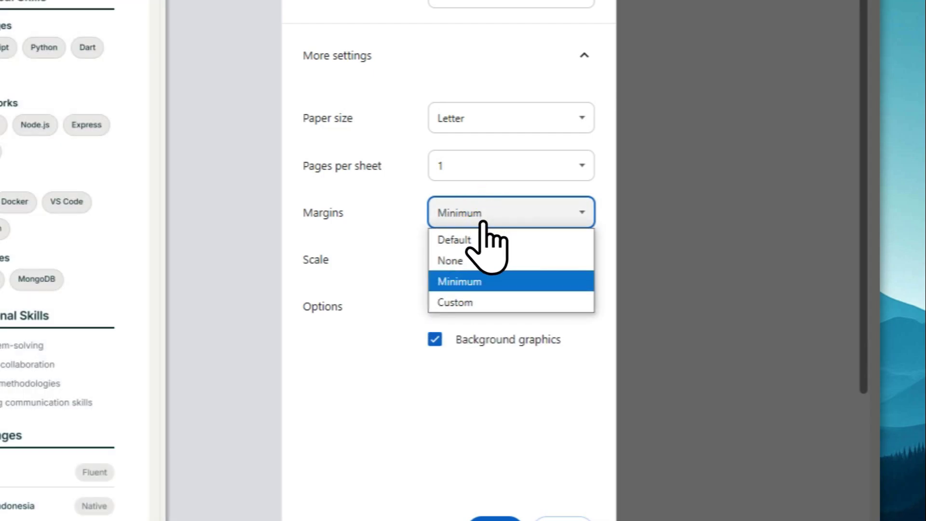
pyautogui.click(477, 260)
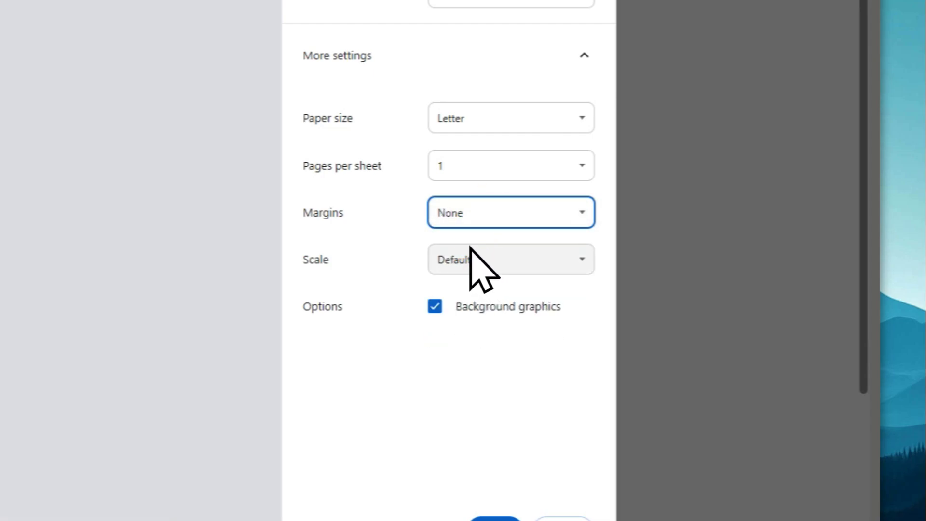
pyautogui.click(481, 258)
pyautogui.click(481, 260)
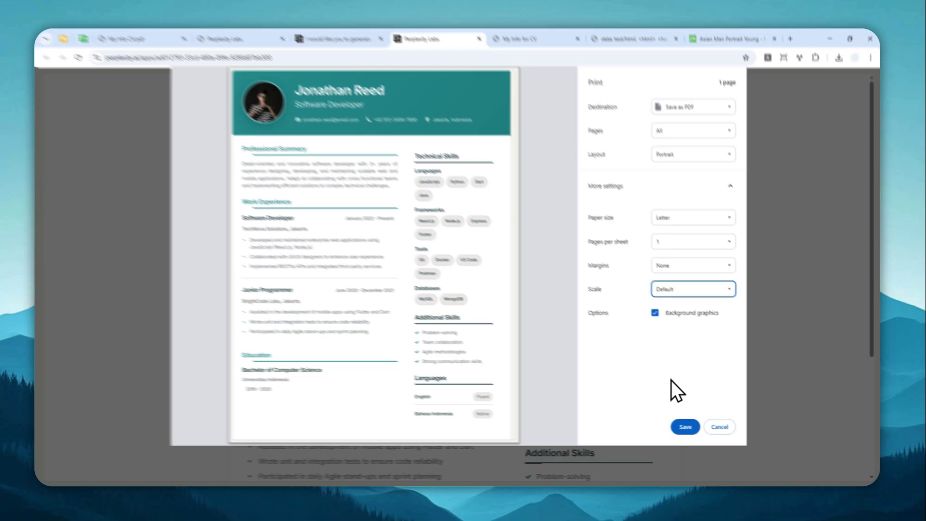
pyautogui.click(684, 427)
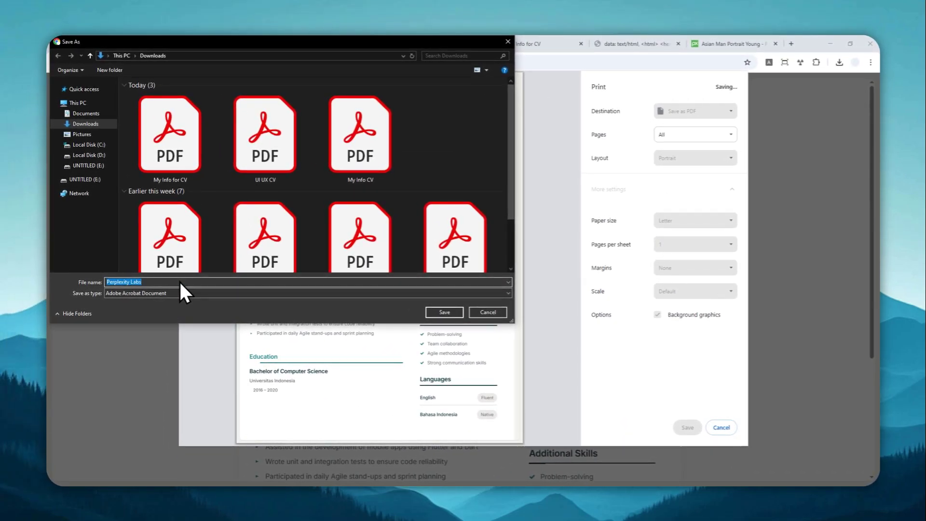
# - Save the PDF to Downloads as 'Software Engineer CV'
pyautogui.write('Software Engineer CV')
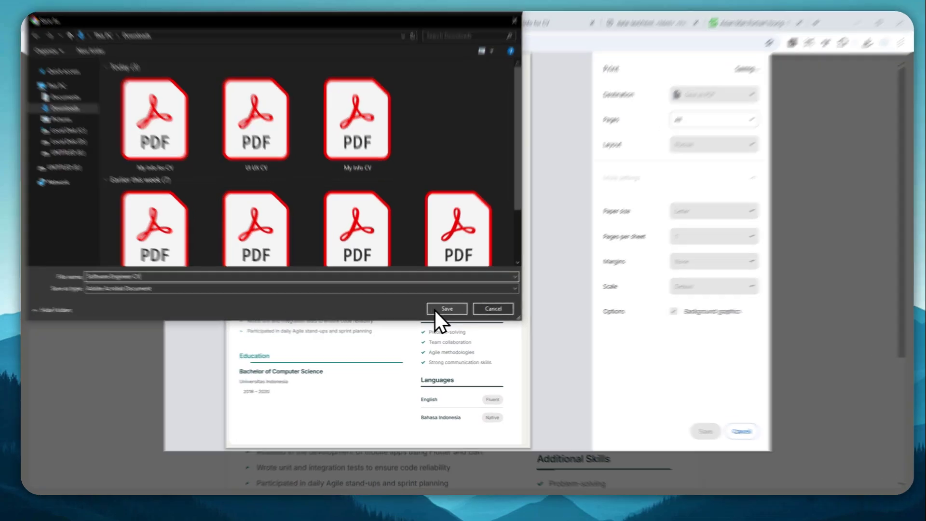
pyautogui.click(443, 313)
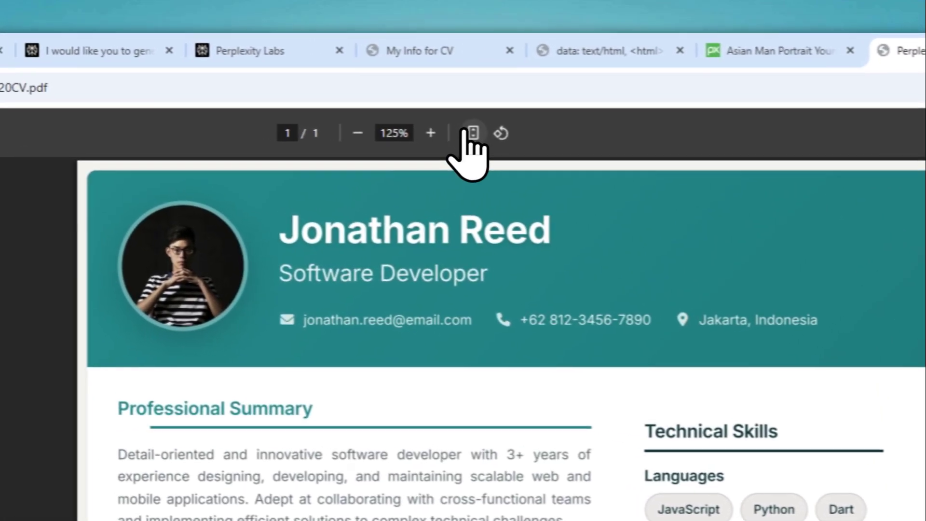
# - Fit the saved PDF to the page, compare it with My Info CV.pdf, and return to the CV page
pyautogui.click(419, 124)
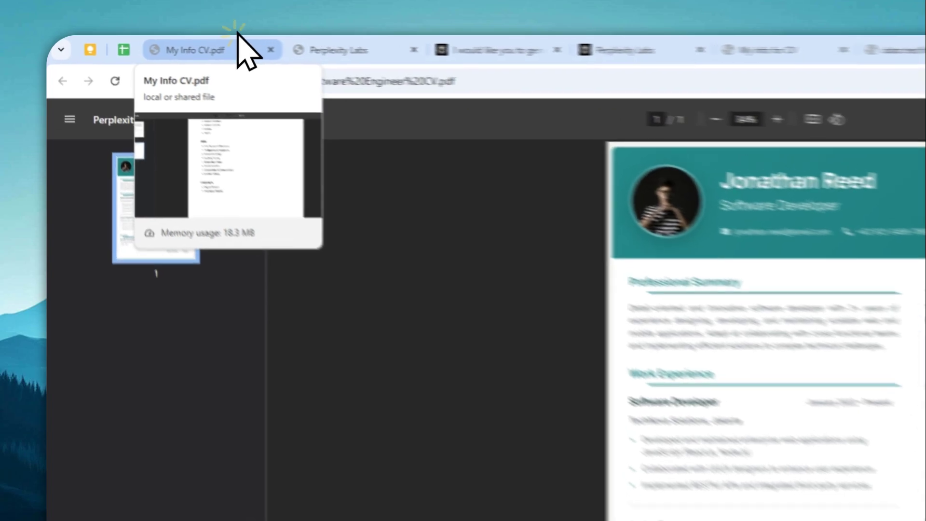
pyautogui.click(169, 38)
pyautogui.scroll(5, 458, 261)
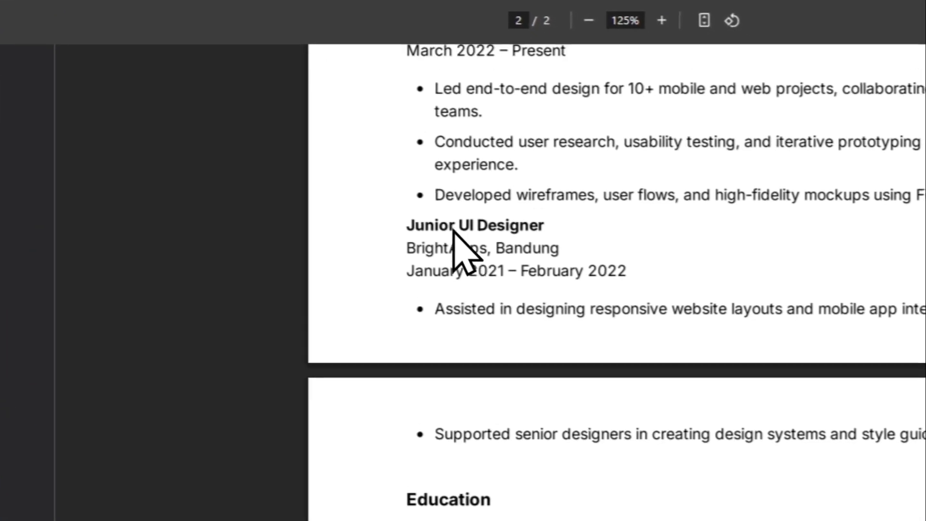
pyautogui.scroll(3, 453, 230)
pyautogui.click(501, 49)
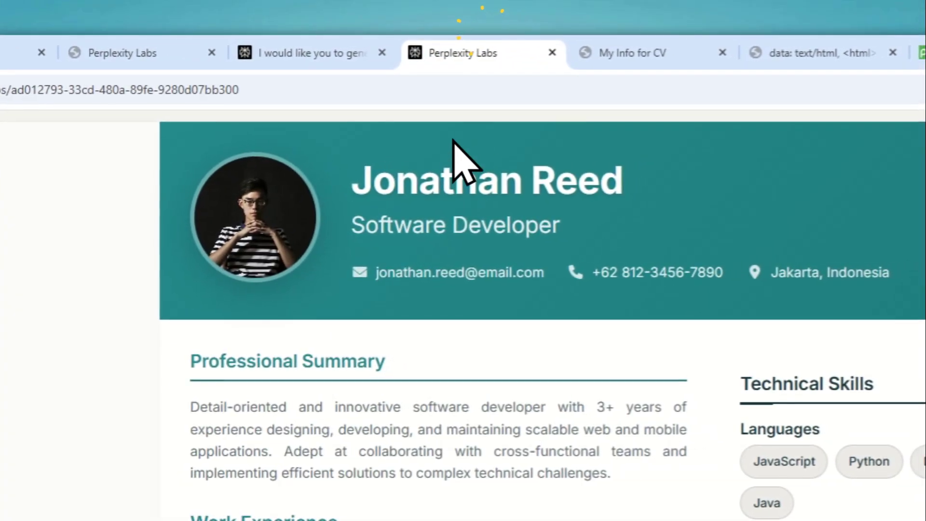
# - Reopen the 'I would like you to generate…' conversation and scroll to its CV preview
pyautogui.click(309, 51)
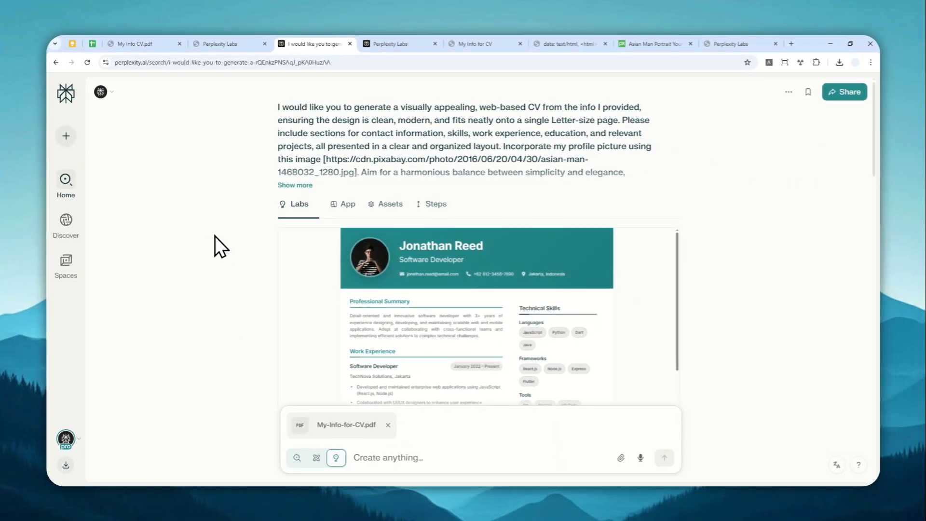
pyautogui.scroll(-3, 243, 232)
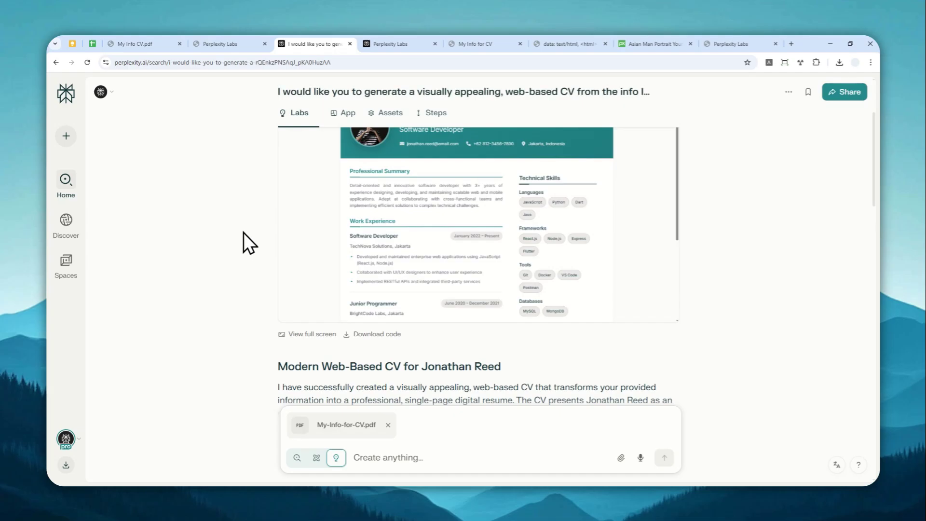
pyautogui.scroll(1, 244, 229)
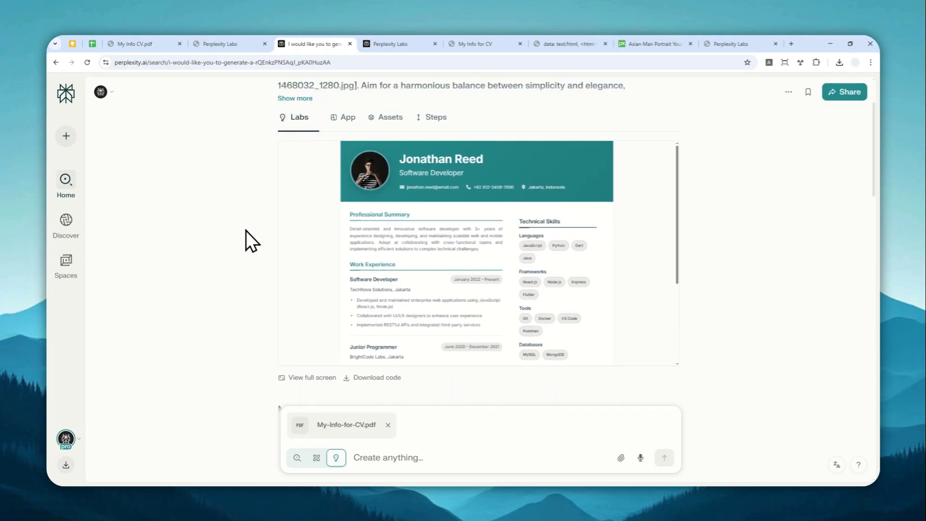